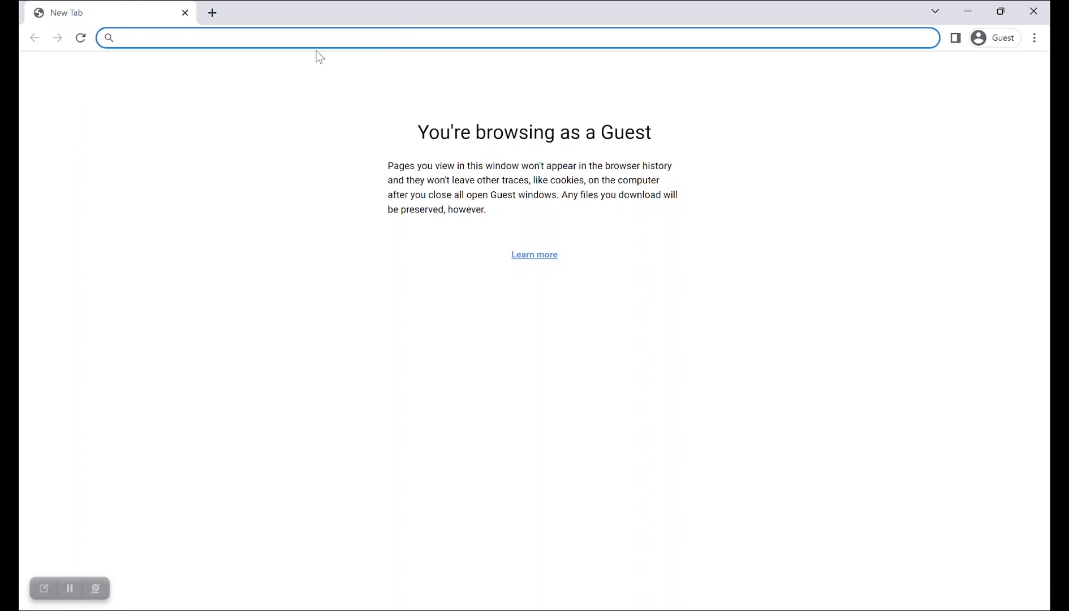
type("https://support.hp.com/us-en/drivers/printers")
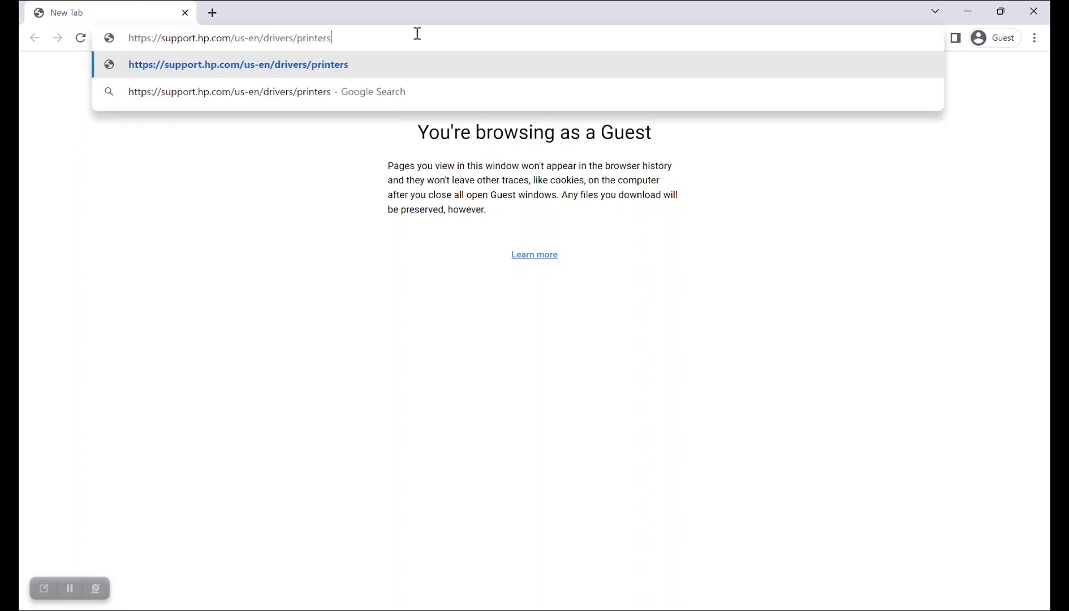
key("Return")
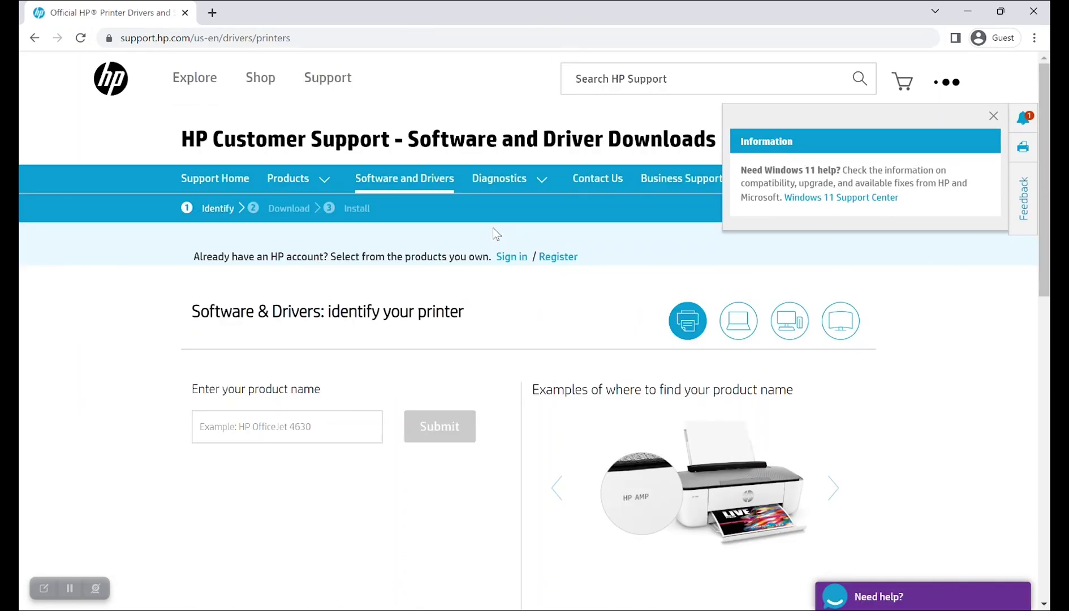
Dismiss the cookie notice and pick 'HP ENVY 6055e All-in-One Printer' from the product name search
left_click(568, 249)
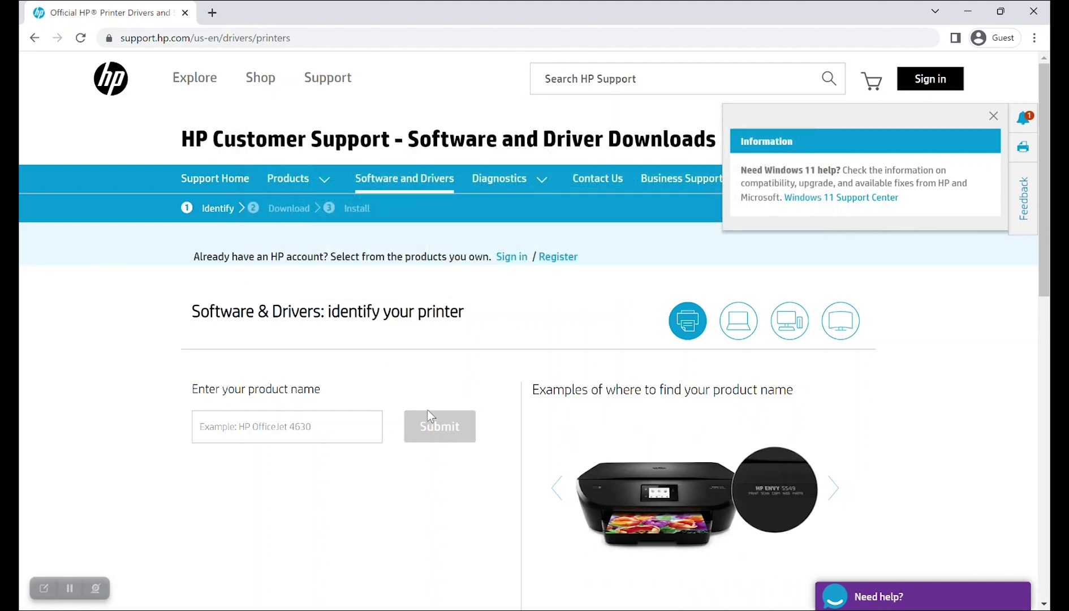
left_click(366, 421)
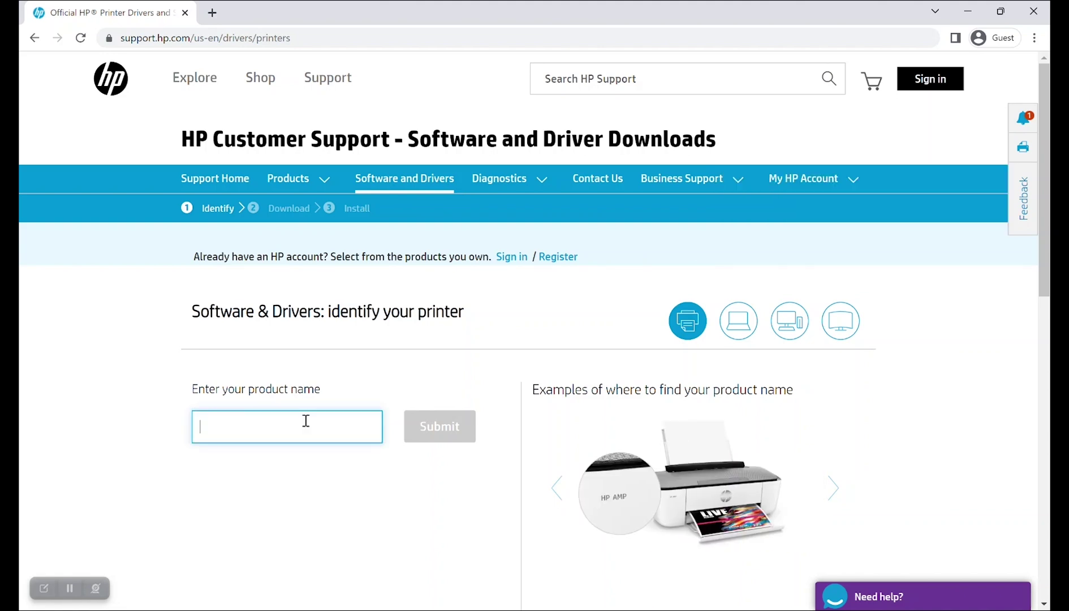
type("Envy ")
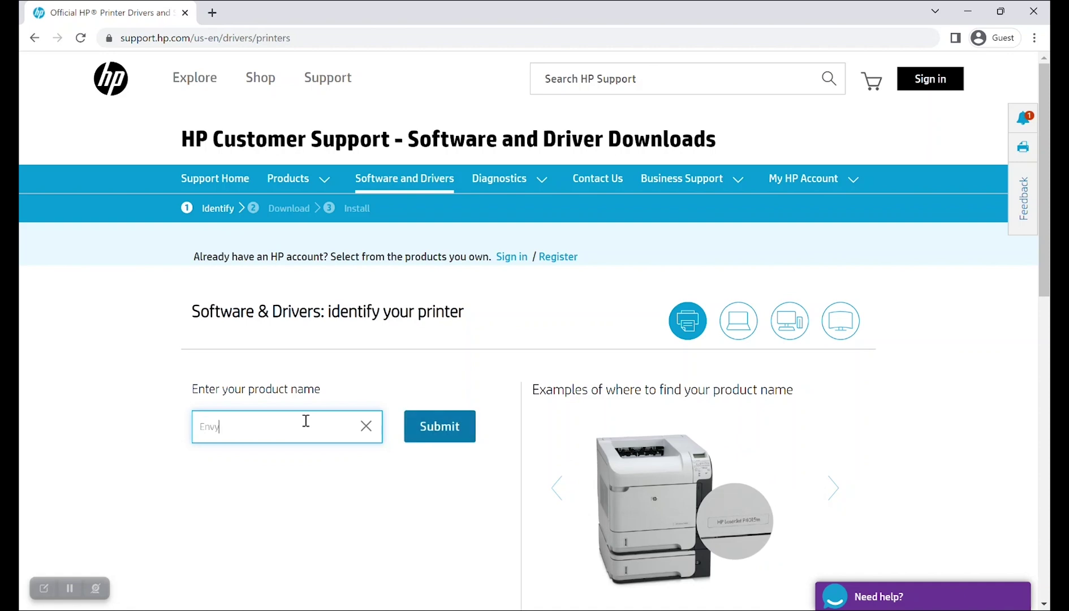
type("6055")
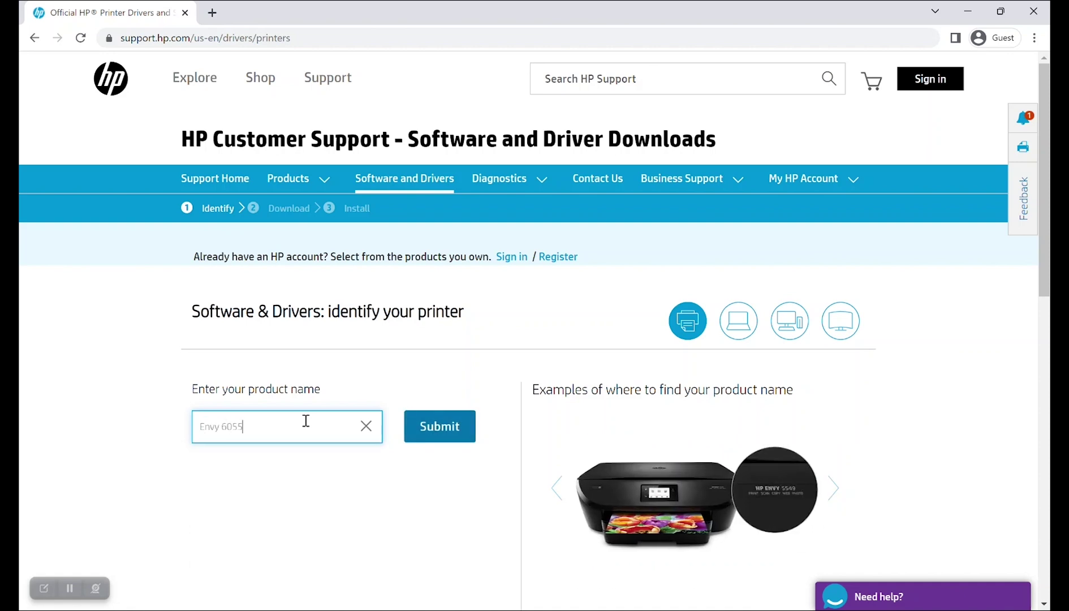
type("e")
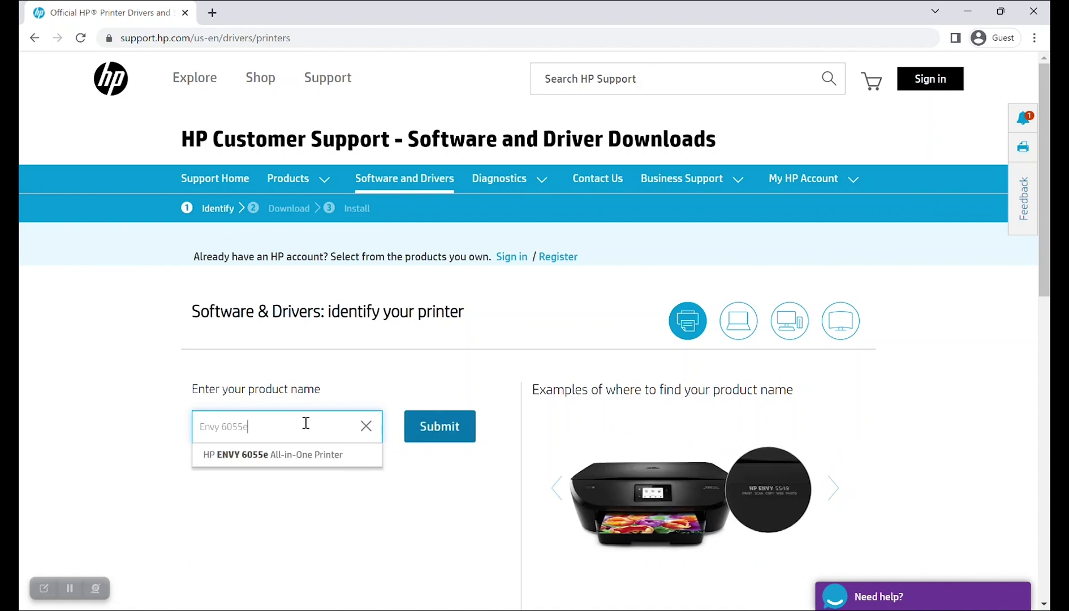
left_click(294, 457)
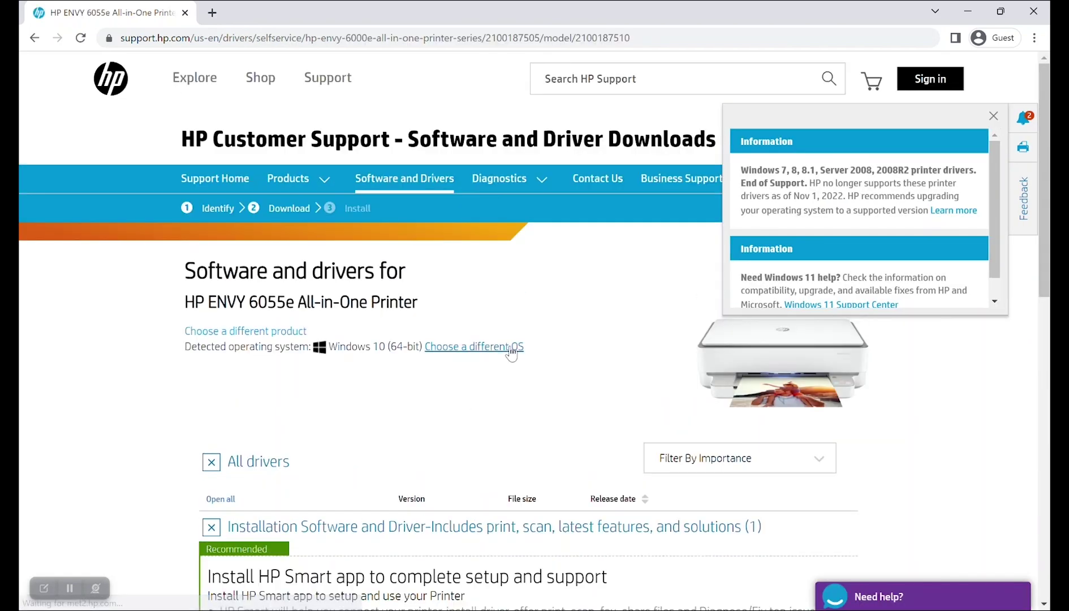
scroll(524, 342, "down", 2)
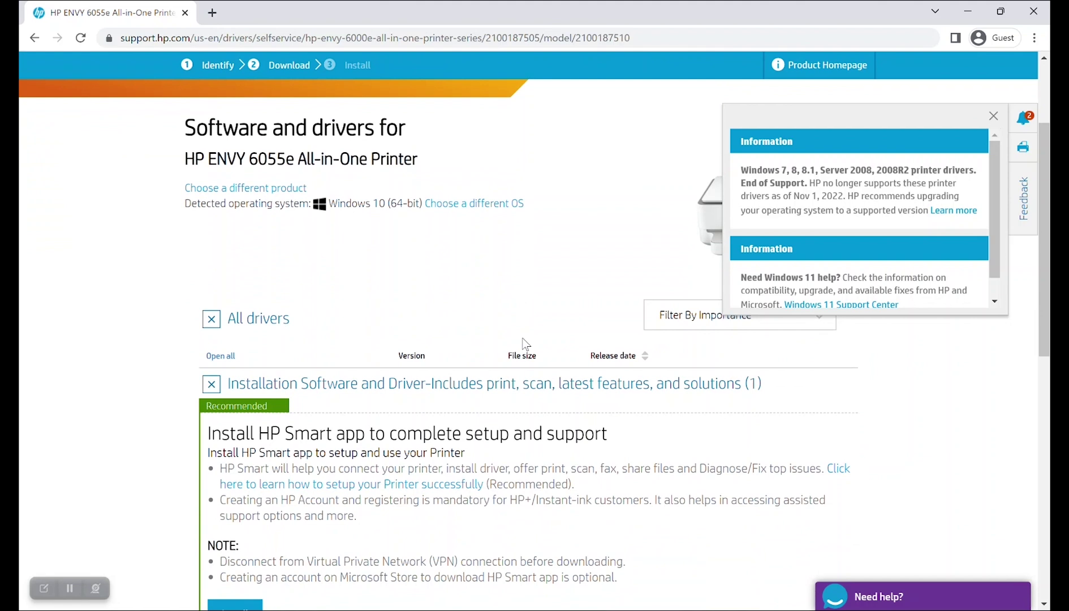
scroll(525, 343, "up", 1)
scroll(524, 343, "up", 1)
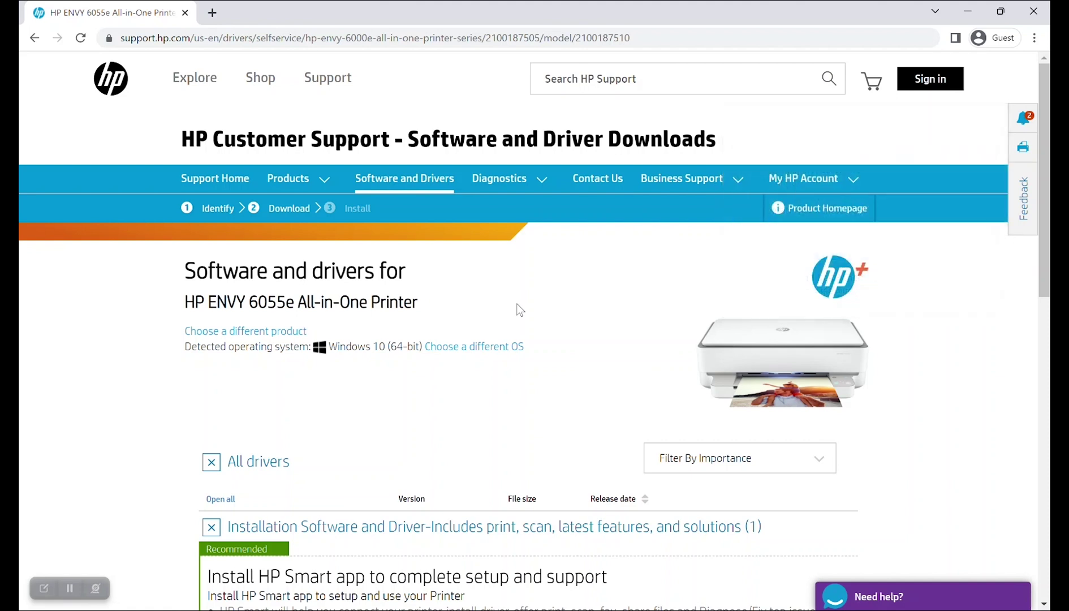
scroll(517, 309, "down", 2)
scroll(518, 310, "down", 2)
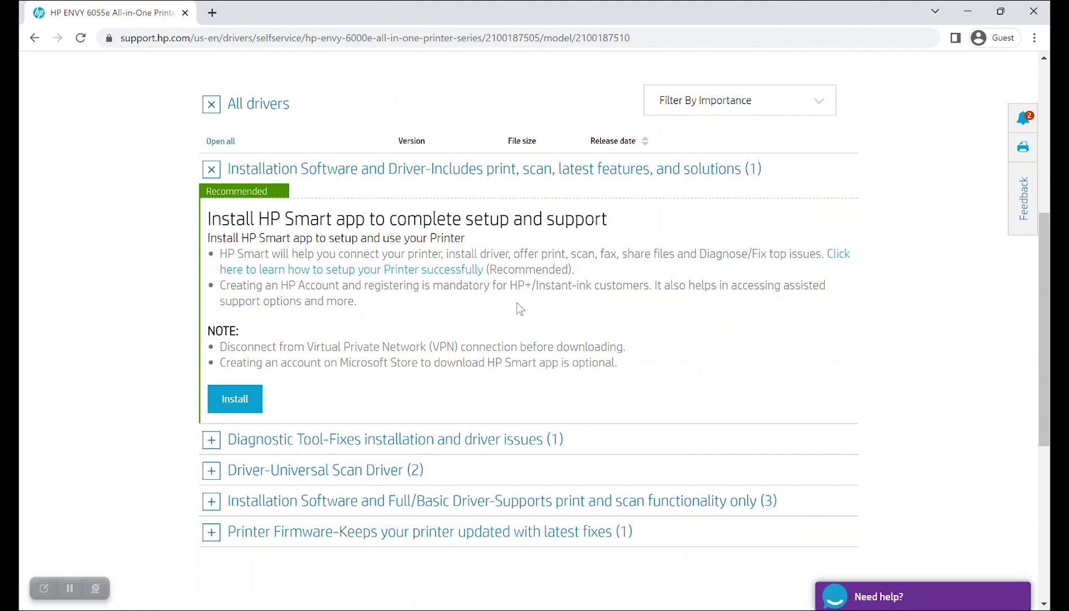
Expand the All drivers and Installation Software and Driver sections
left_click(270, 106)
left_click(261, 167)
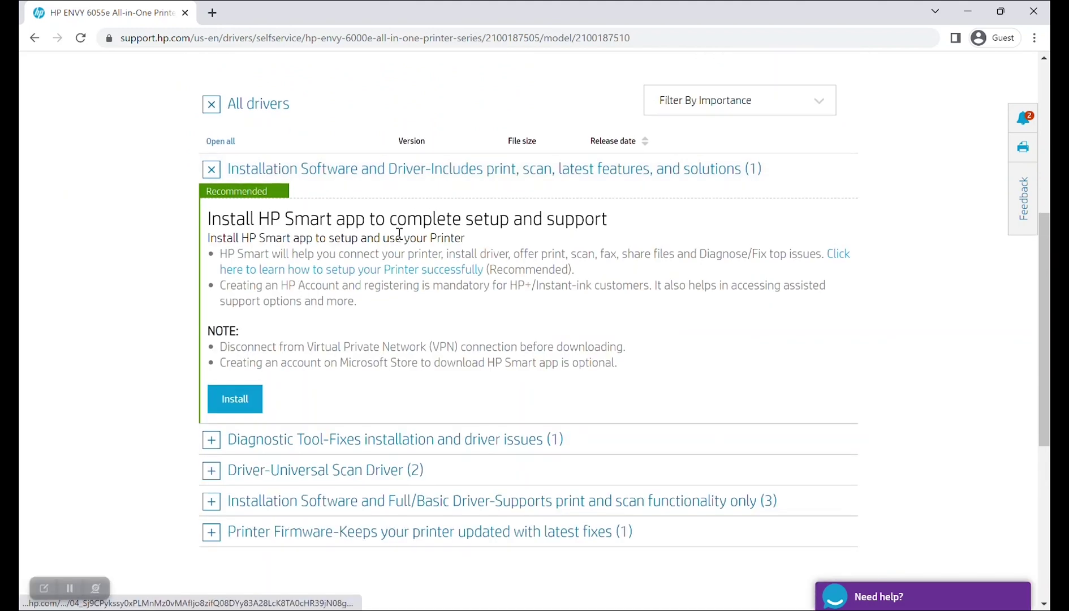
left_click(265, 176)
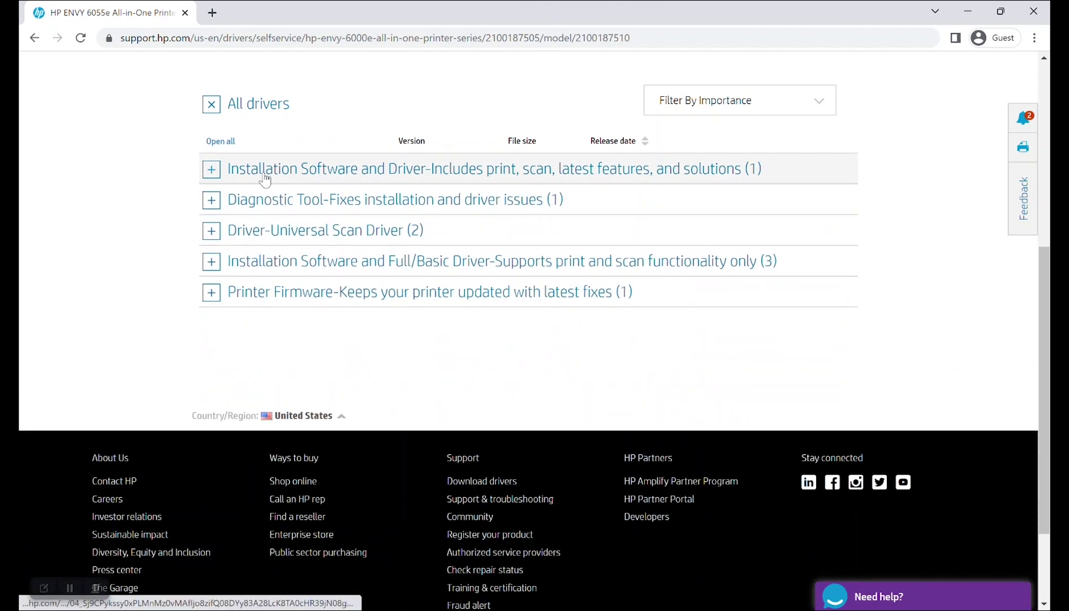
left_click(265, 176)
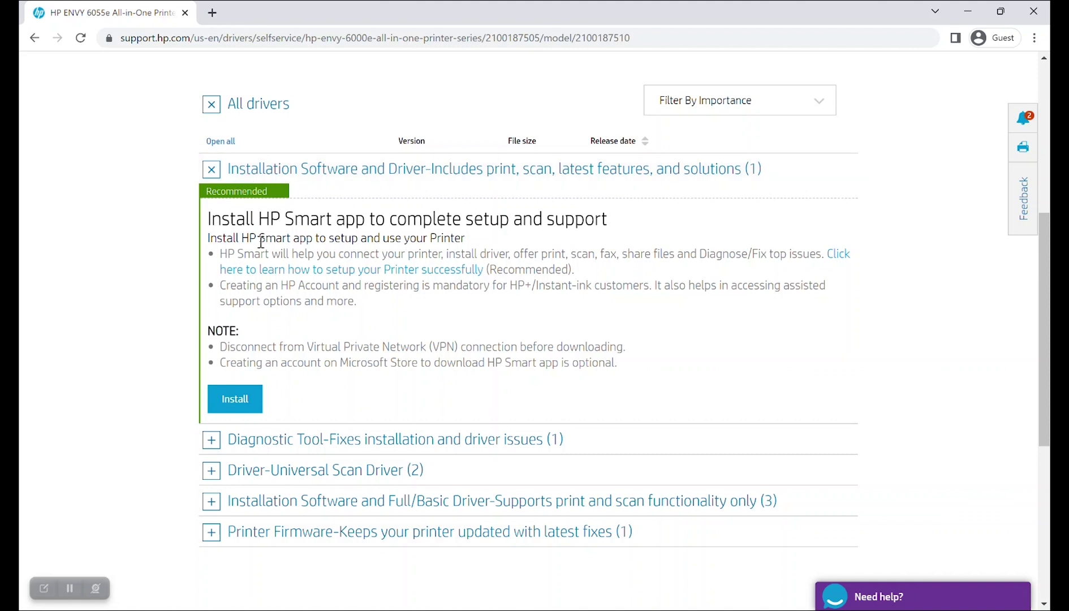
Review the Install HP Smart app entry and start its recommended installation
mouse_move(207, 219)
left_mouse_down()
mouse_move(414, 219)
mouse_move(365, 219)
left_mouse_up()
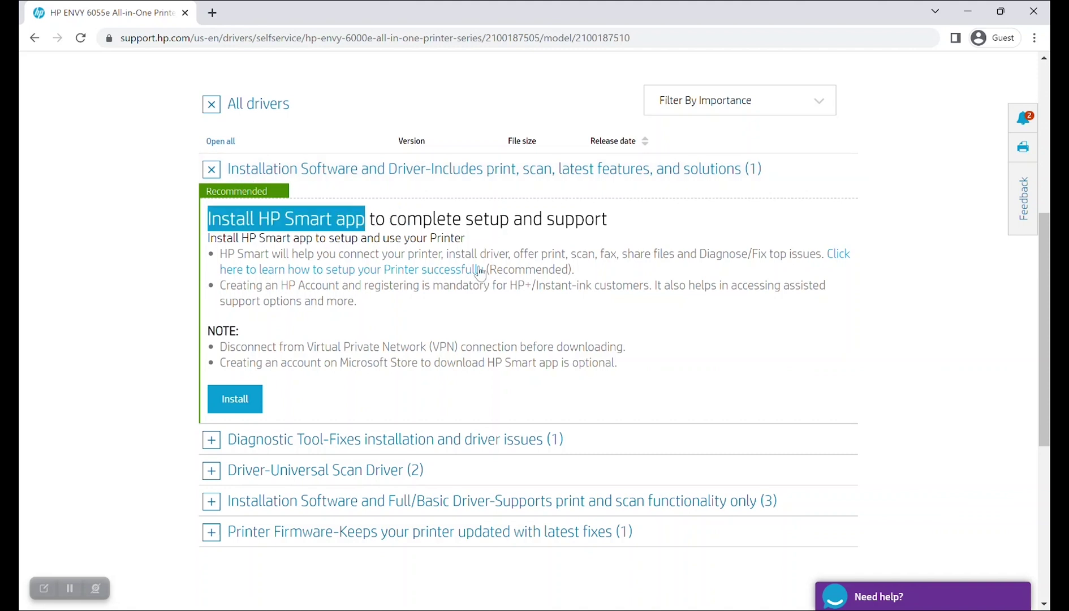
left_click(392, 313)
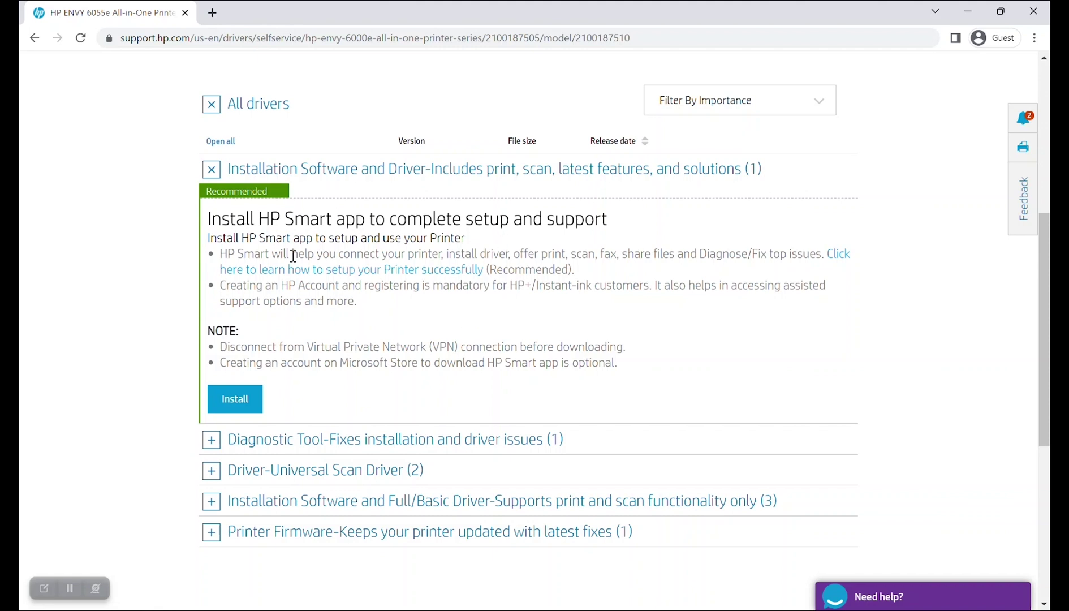
left_click_drag(281, 286, 435, 325)
left_click(435, 331)
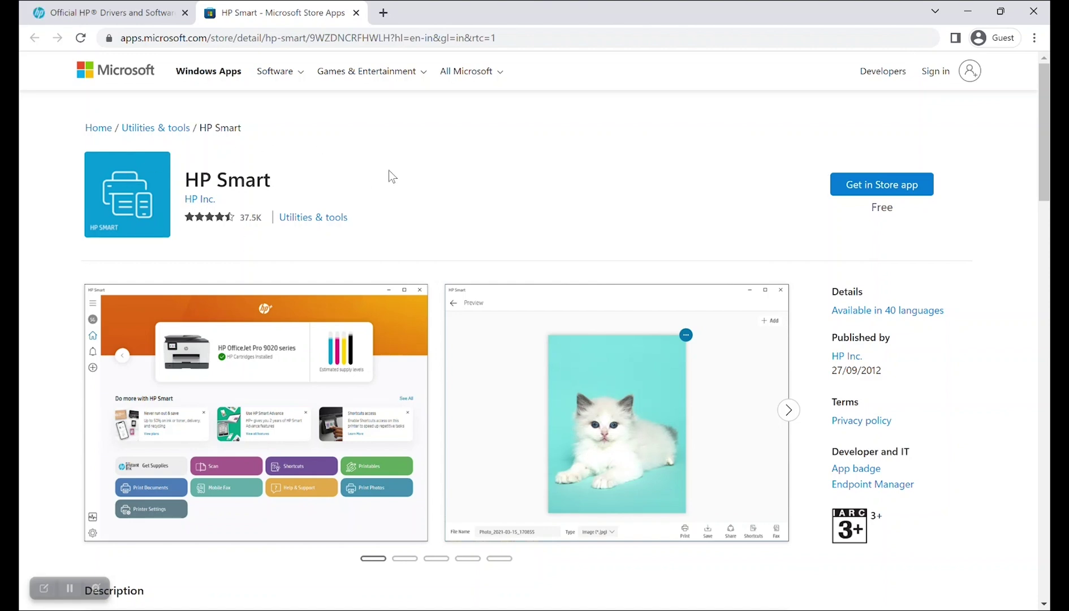
Choose Get in Store app on the HP Smart store listing
left_click(871, 188)
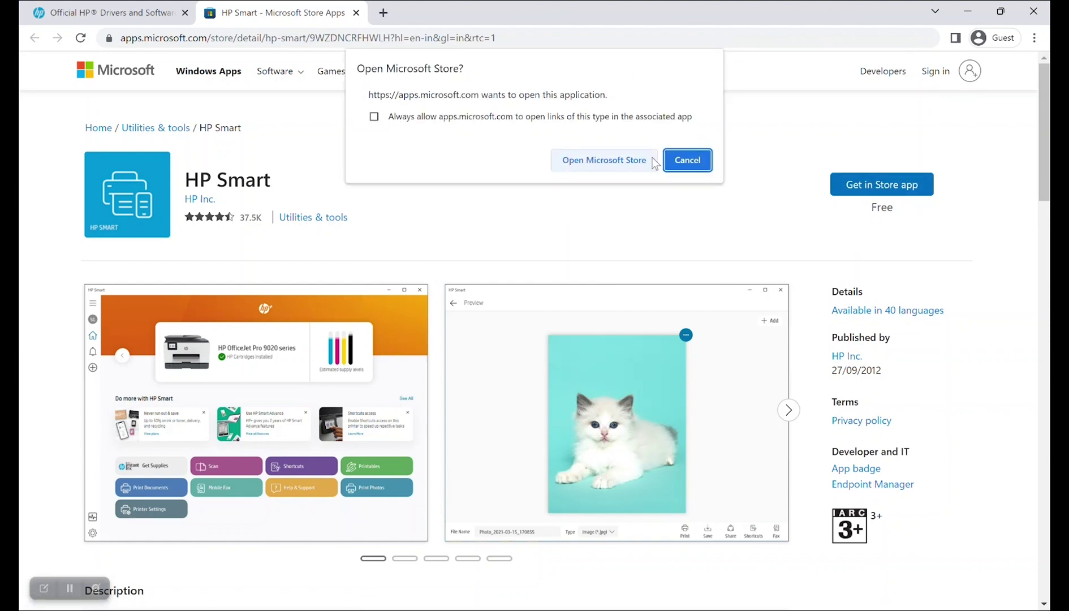
Confirm Open Microsoft Store in the browser prompt for the HP Smart listing
left_click(612, 159)
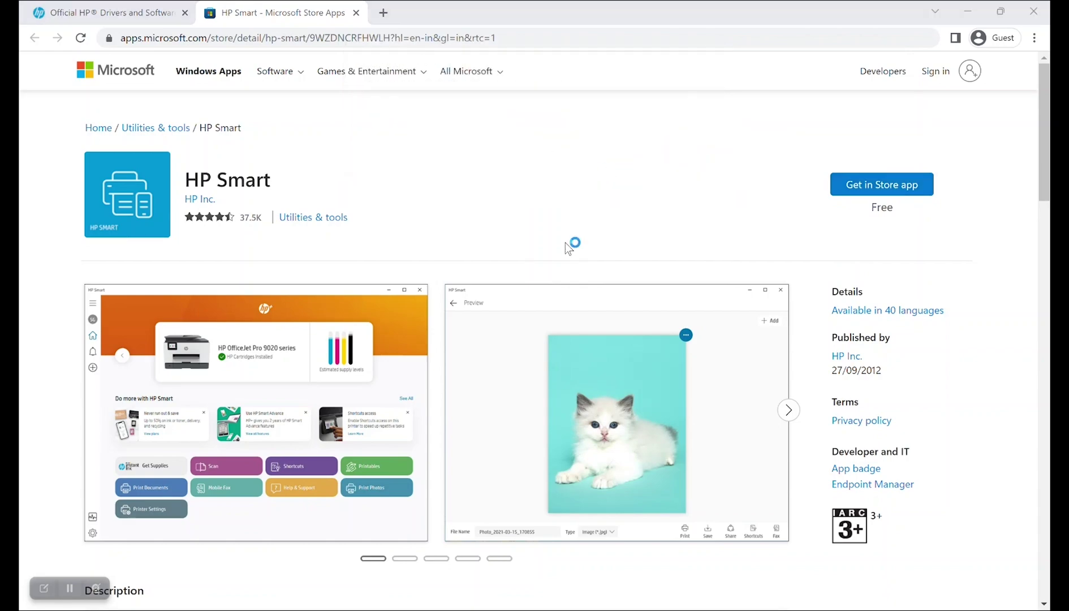